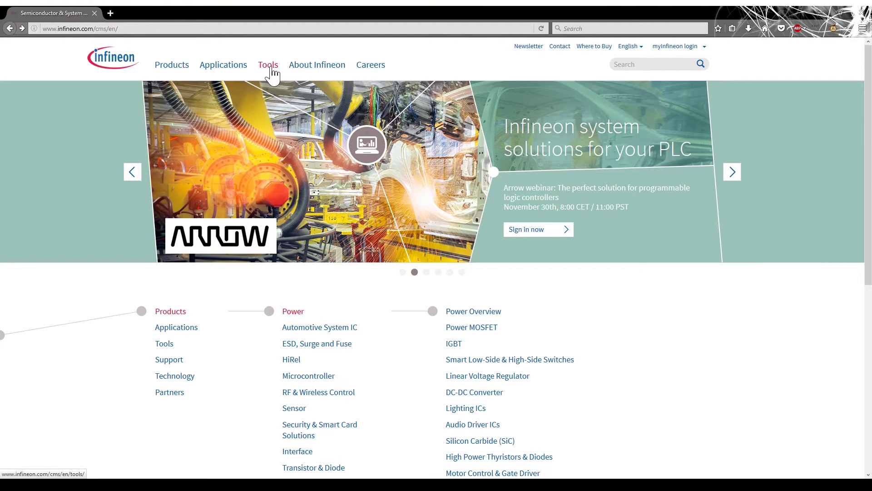
# - Go to the Tools overview page on the Infineon website
pyautogui.click(270, 67)
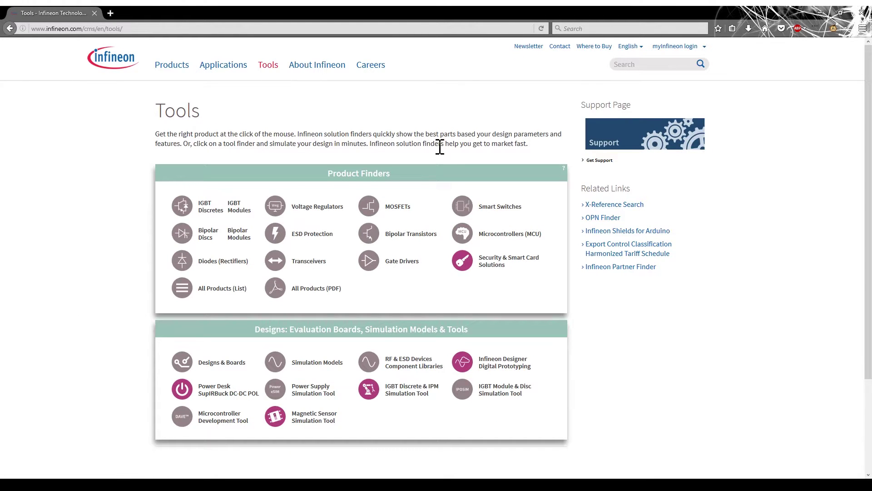
# - Open the Infineon Designer landing page and scroll down through its application example circuits
pyautogui.click(467, 367)
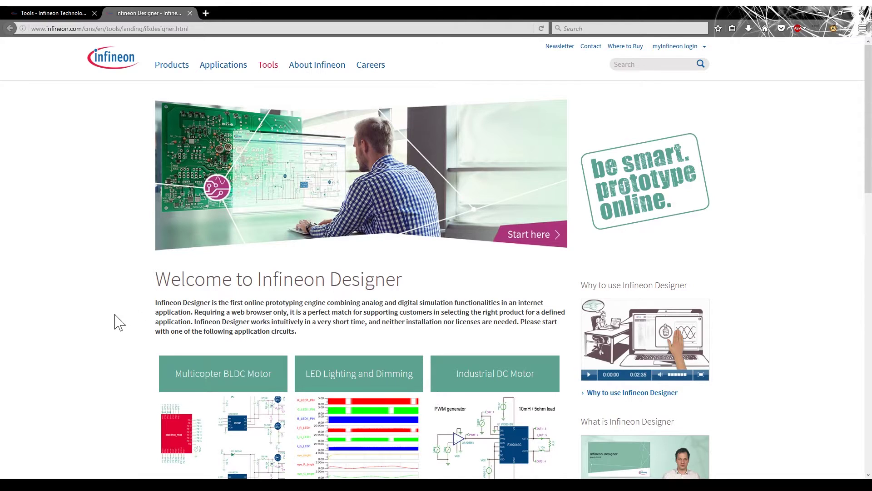
pyautogui.scroll(-5, 119, 322)
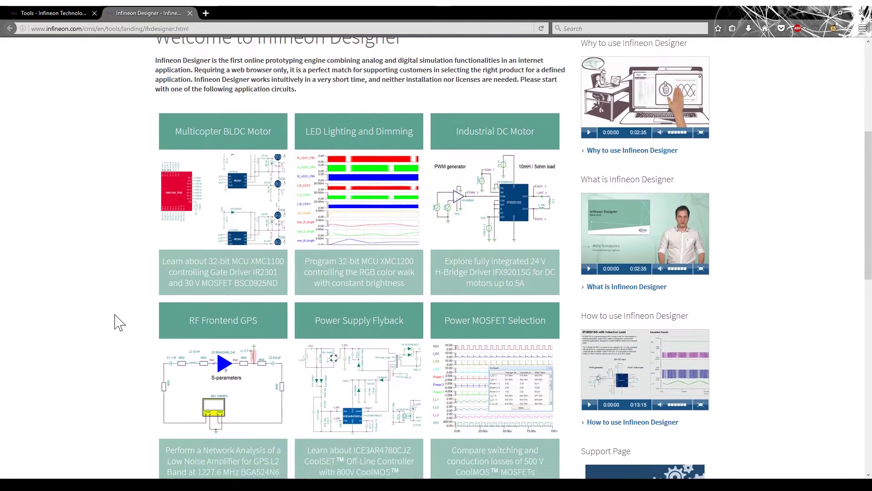
pyautogui.scroll(-6, 119, 323)
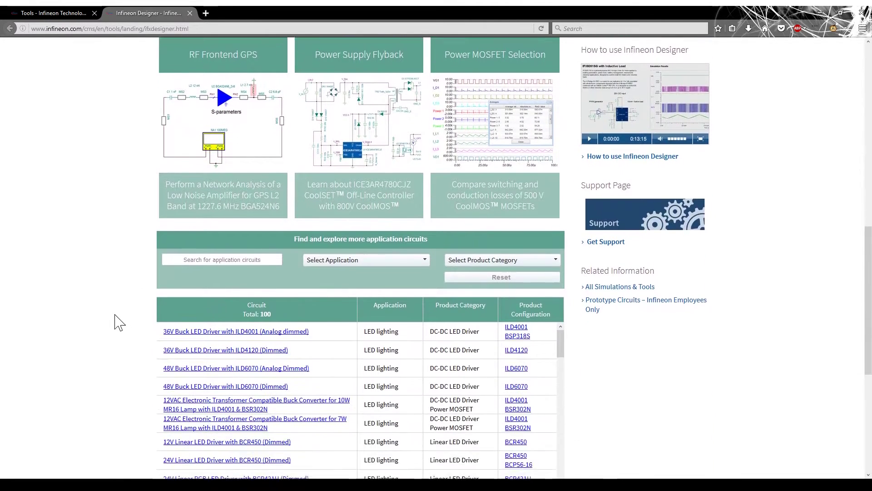
pyautogui.scroll(-4, 120, 322)
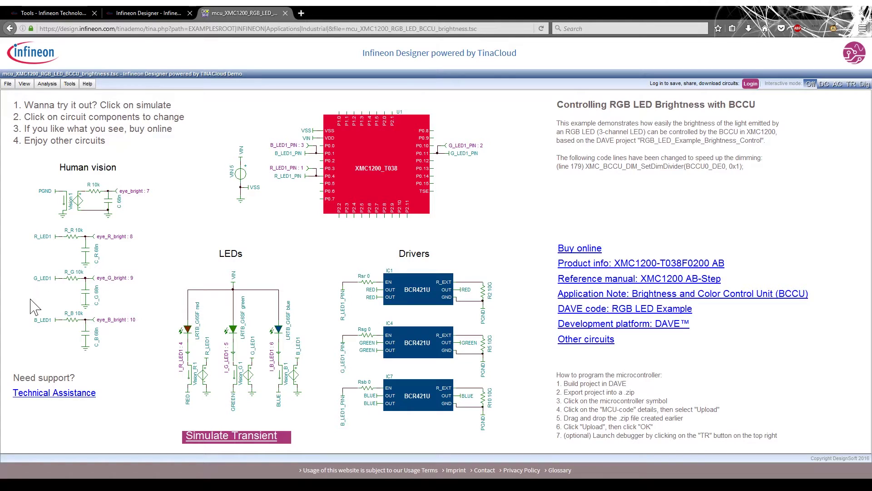
pyautogui.click(72, 239)
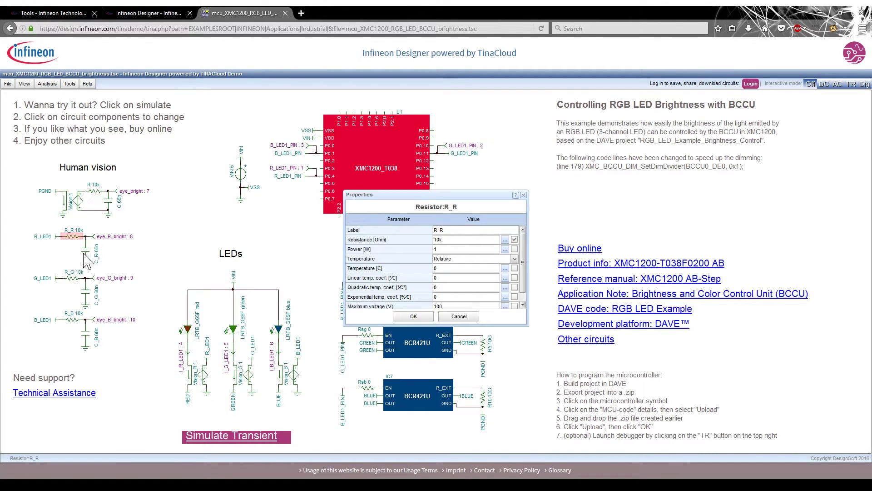
pyautogui.click(414, 316)
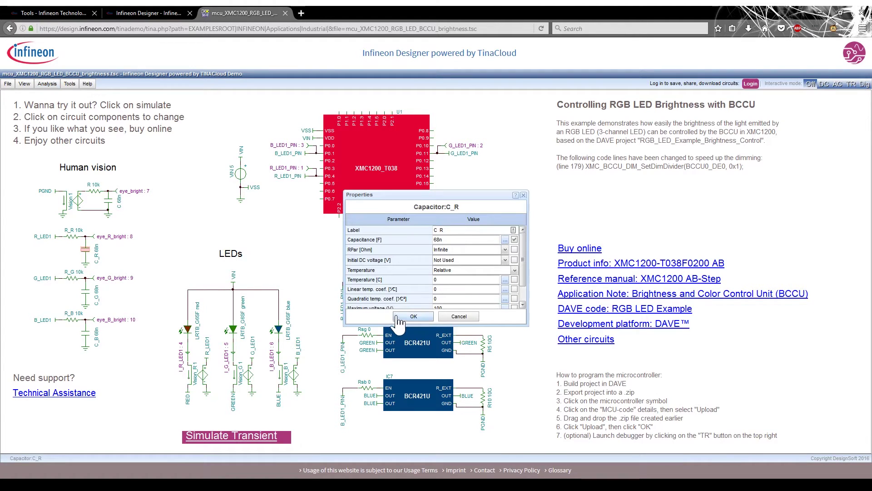
pyautogui.click(413, 316)
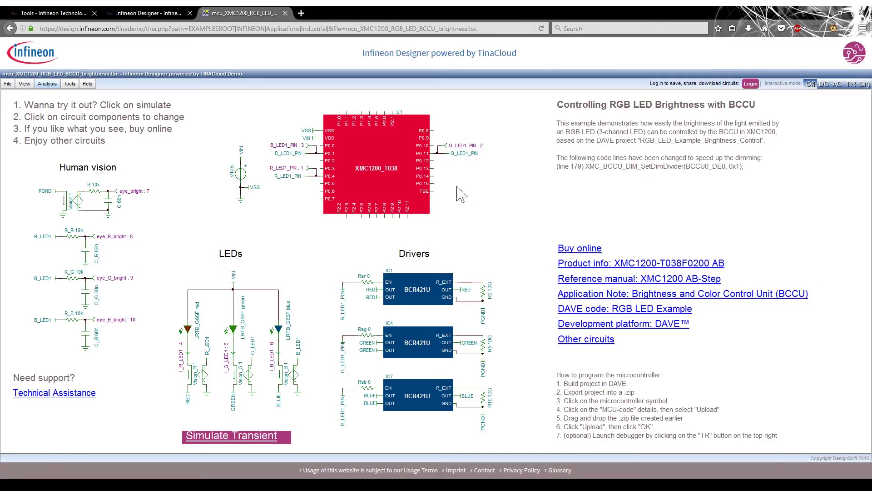
pyautogui.click(55, 86)
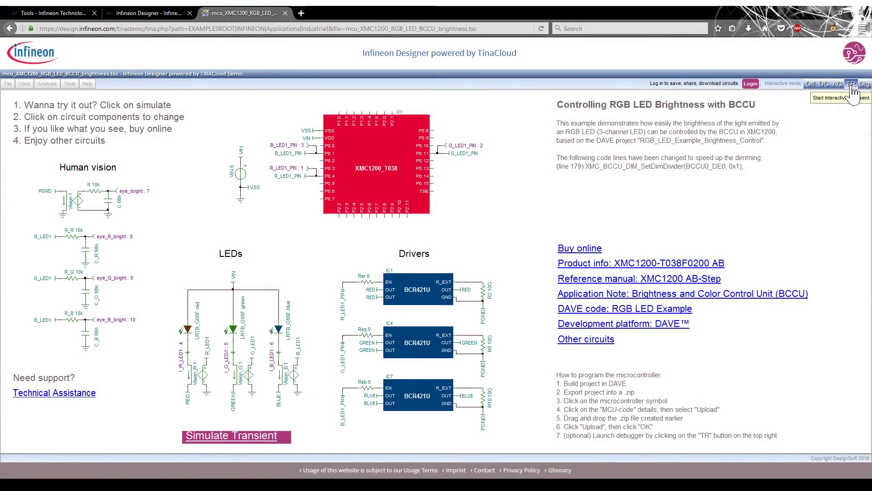
# - Run the interactive transient with the microcontroller code, moving the Debugger aside, then switch interactive mode off
pyautogui.click(851, 85)
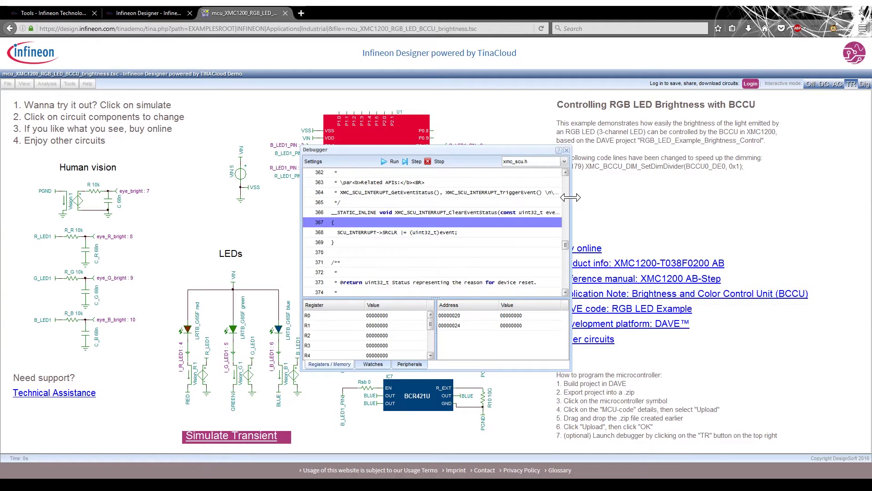
pyautogui.moveTo(570, 198); pyautogui.dragTo(664, 197)
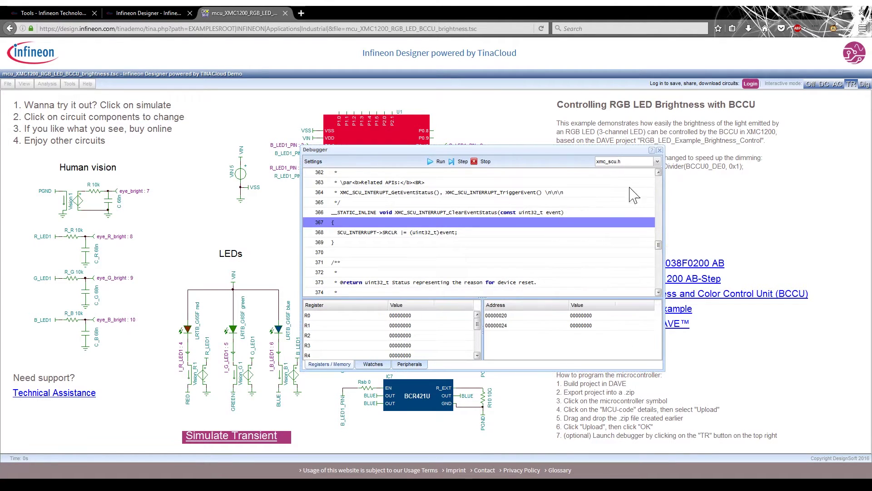
pyautogui.moveTo(516, 153); pyautogui.dragTo(709, 100)
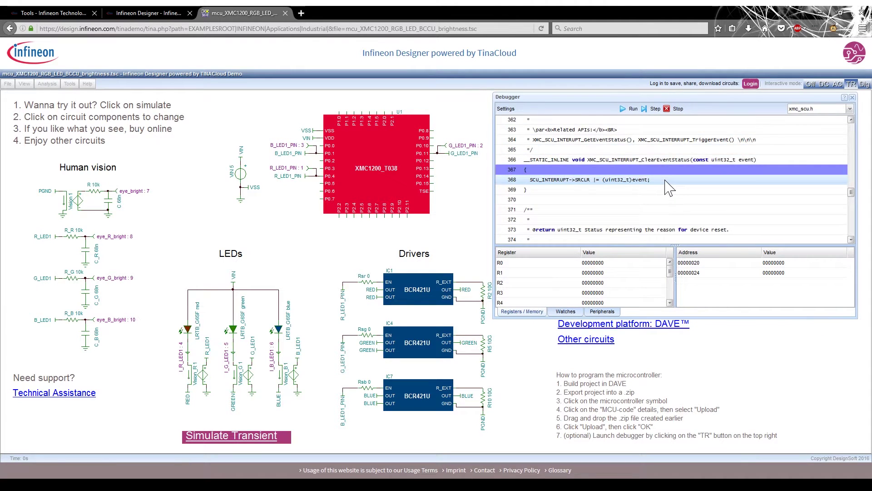
pyautogui.scroll(3, 668, 188)
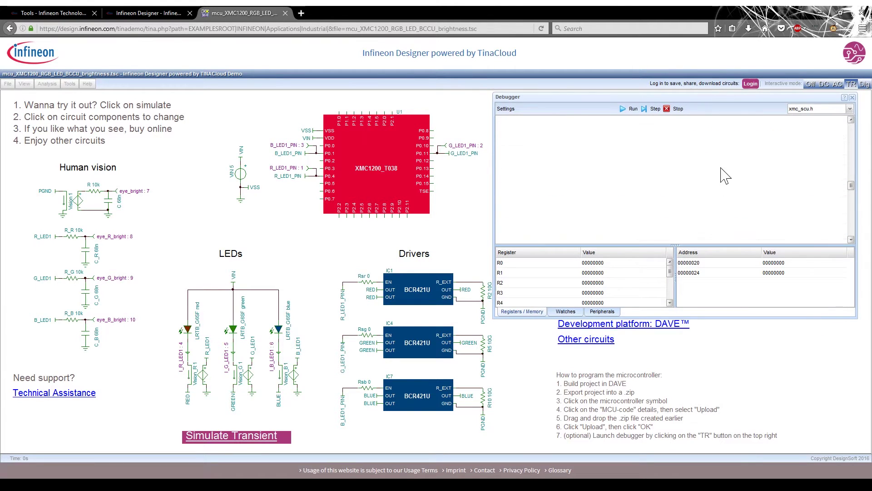
pyautogui.scroll(10, 842, 157)
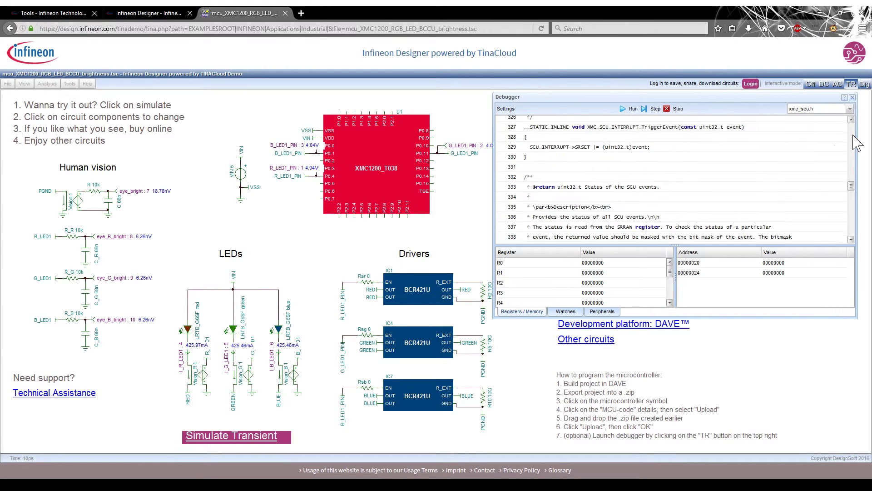
pyautogui.scroll(15, 856, 143)
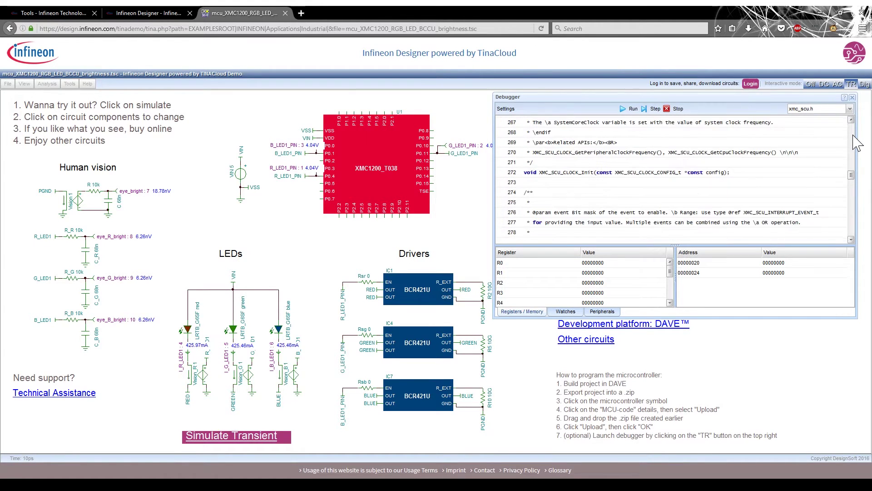
pyautogui.click(633, 109)
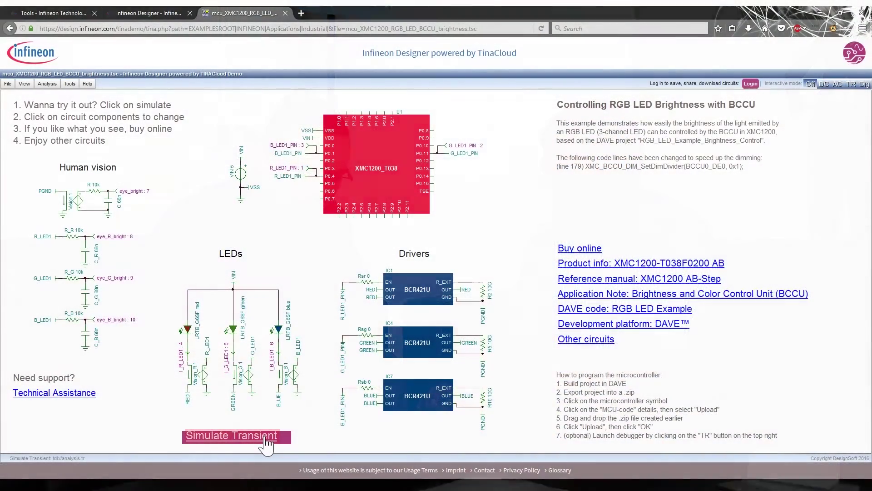
pyautogui.click(266, 437)
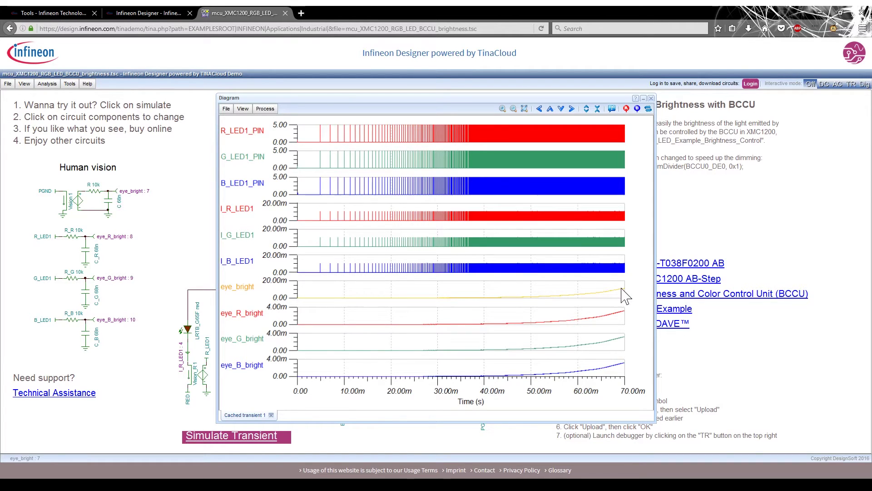
# - Inspect the eye_bright curve's display settings and cancel without changing anything
pyautogui.doubleClick(618, 290)
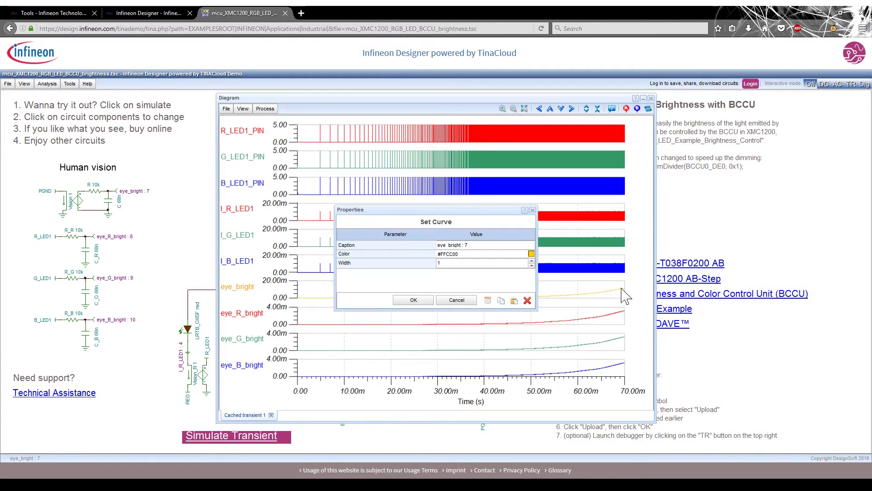
pyautogui.click(466, 301)
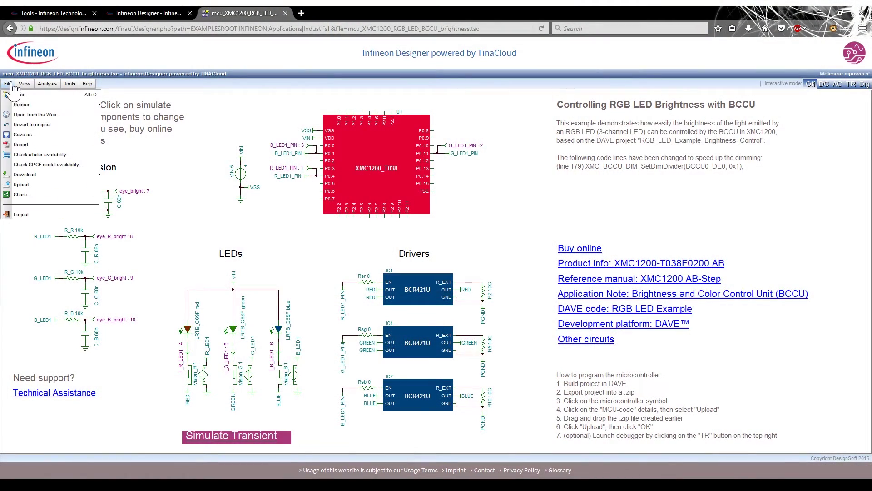
# - Open motor_PINUS_V2_XMC1100.tsc from the Motor control and drives > Brushless DC examples
pyautogui.click(20, 95)
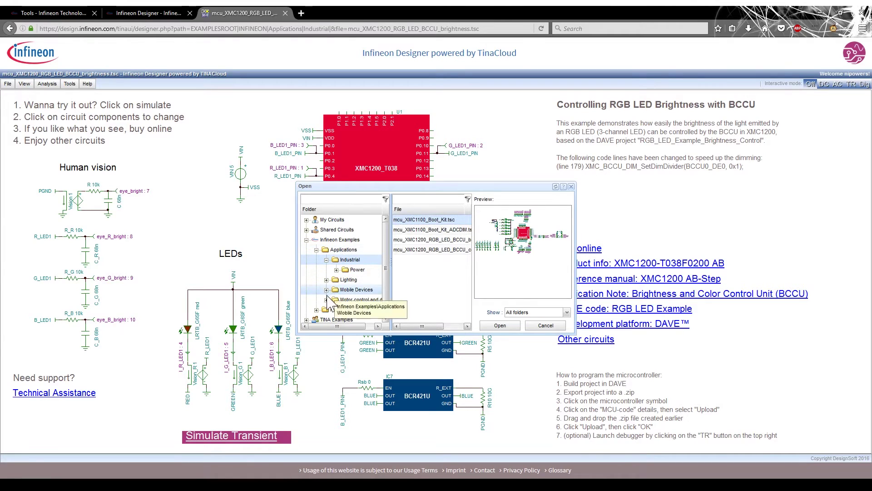
pyautogui.click(326, 300)
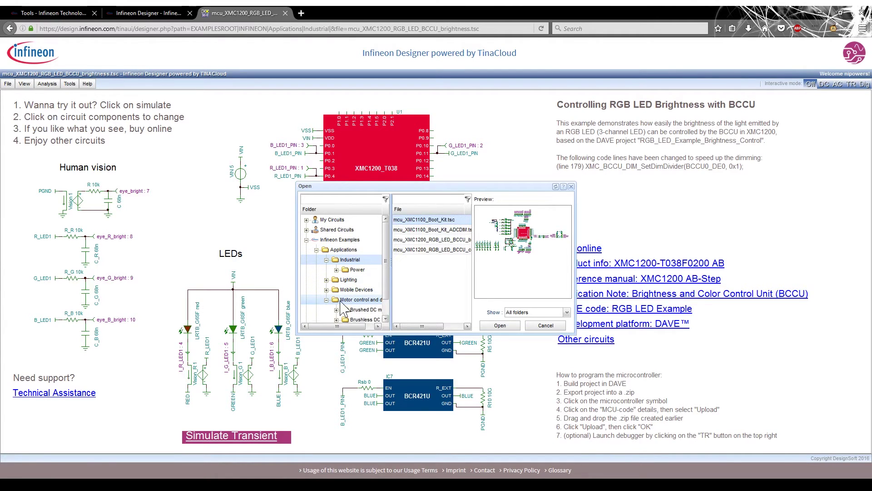
pyautogui.click(357, 309)
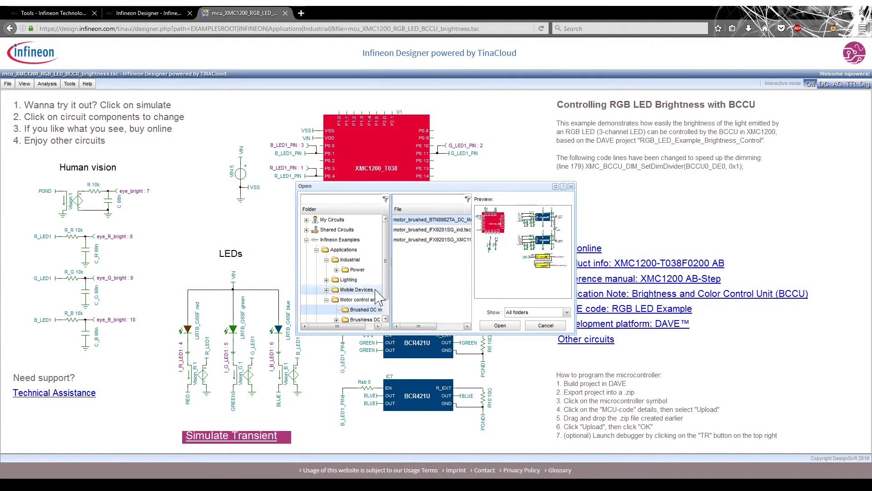
pyautogui.click(365, 319)
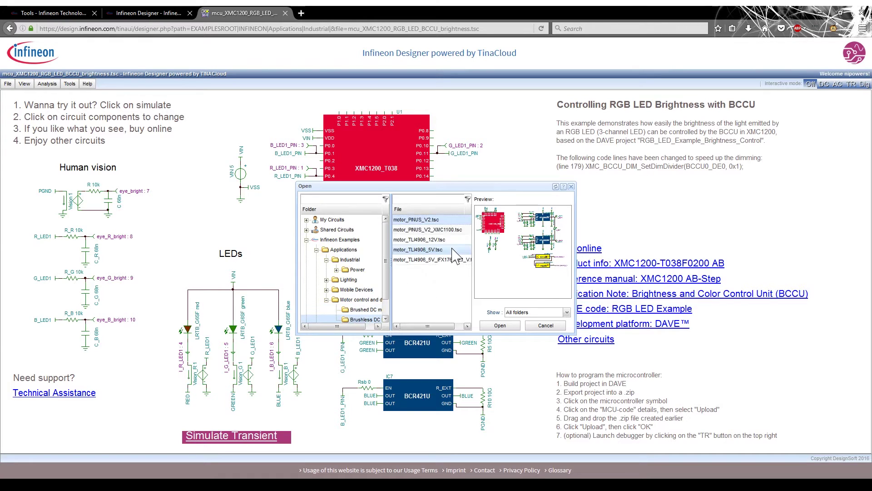
pyautogui.click(446, 231)
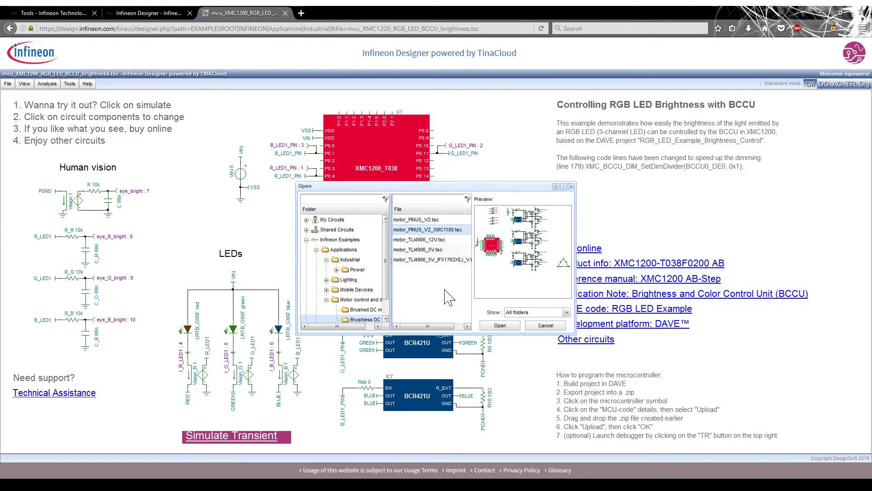
pyautogui.click(483, 326)
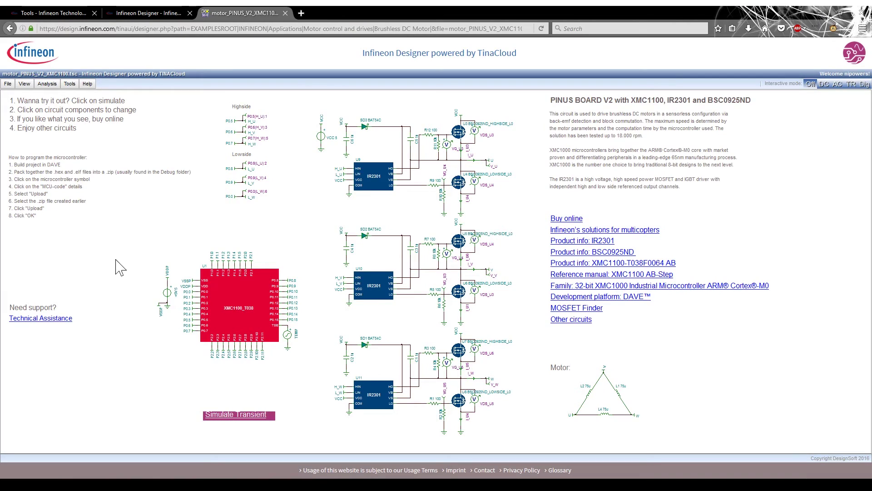
pyautogui.click(221, 414)
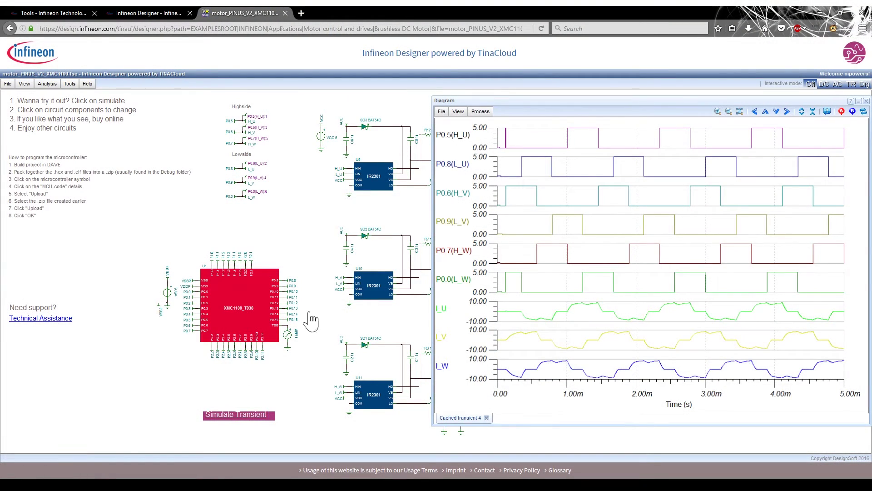
# - Widen the transient waveform diagram across the schematic to review the phase control and current curves
pyautogui.moveTo(430, 240); pyautogui.dragTo(126, 233)
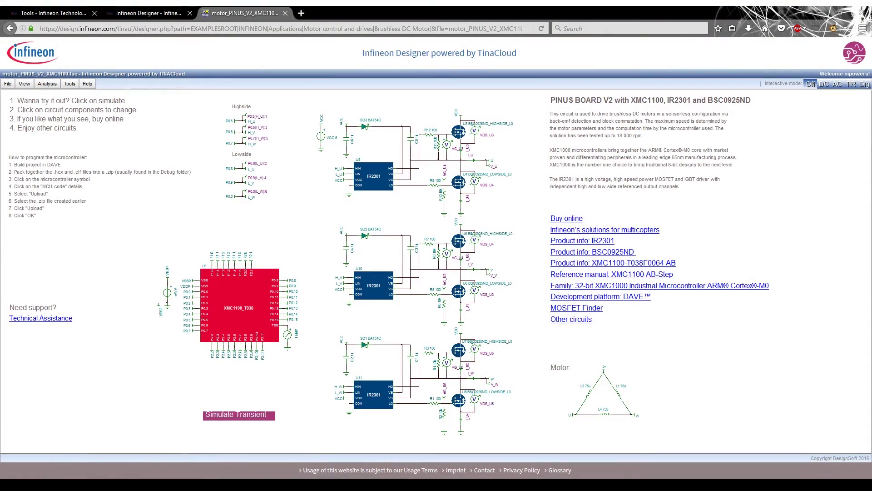
pyautogui.click(11, 86)
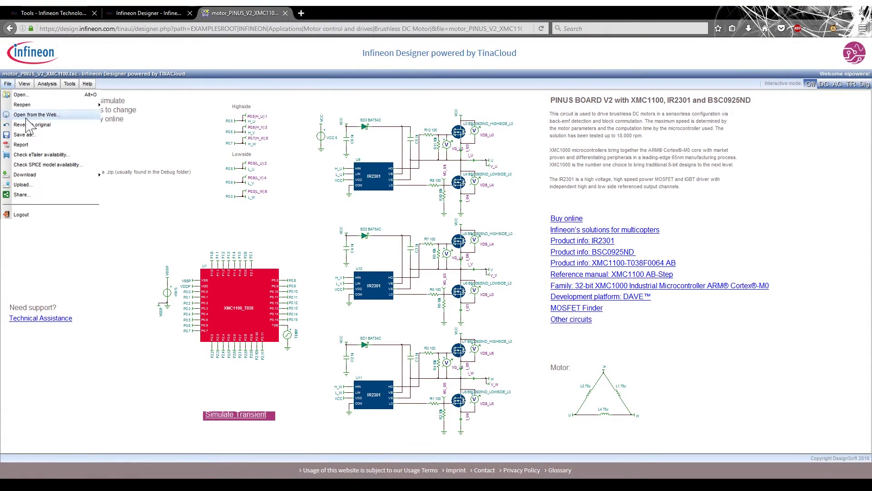
pyautogui.click(22, 195)
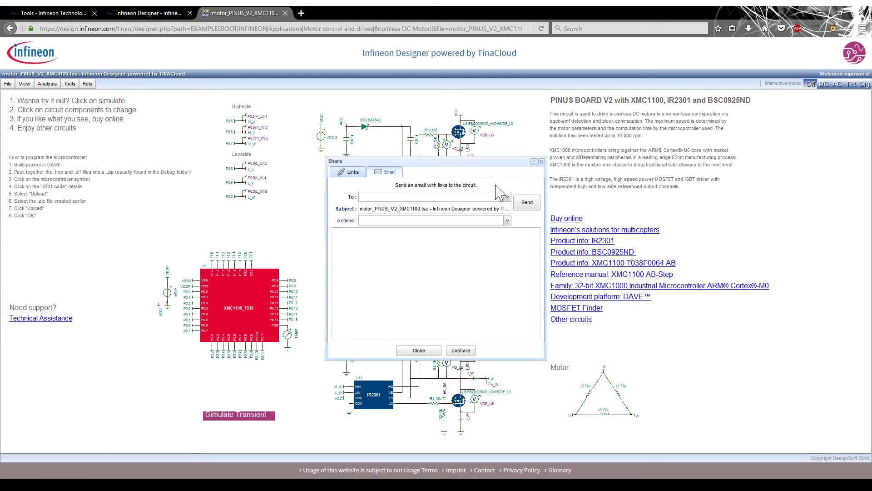
pyautogui.click(507, 221)
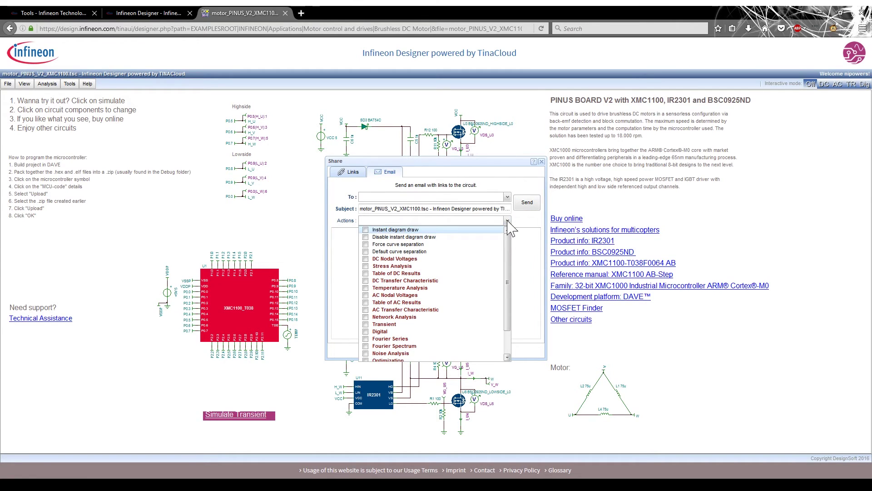
pyautogui.click(508, 221)
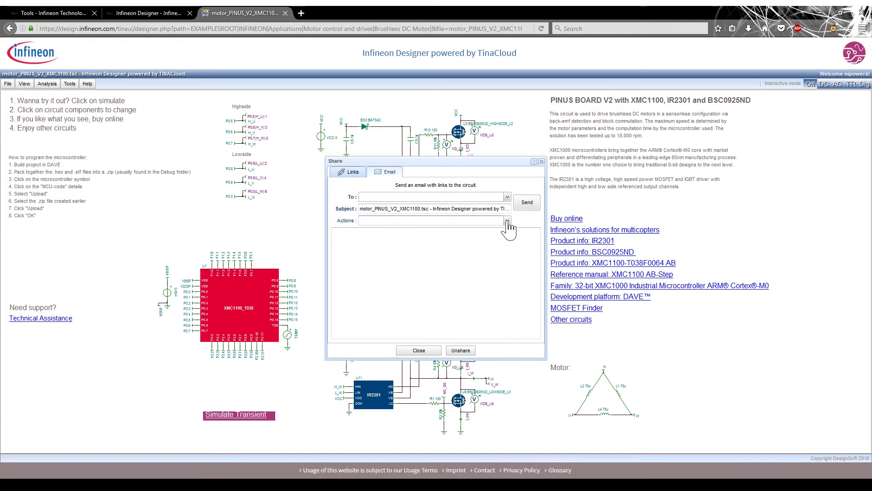
pyautogui.click(432, 351)
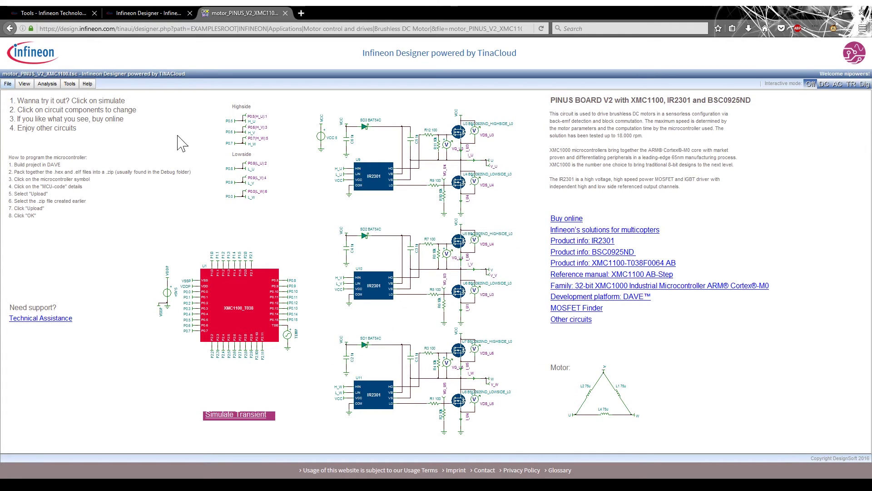
pyautogui.click(85, 85)
pyautogui.click(89, 85)
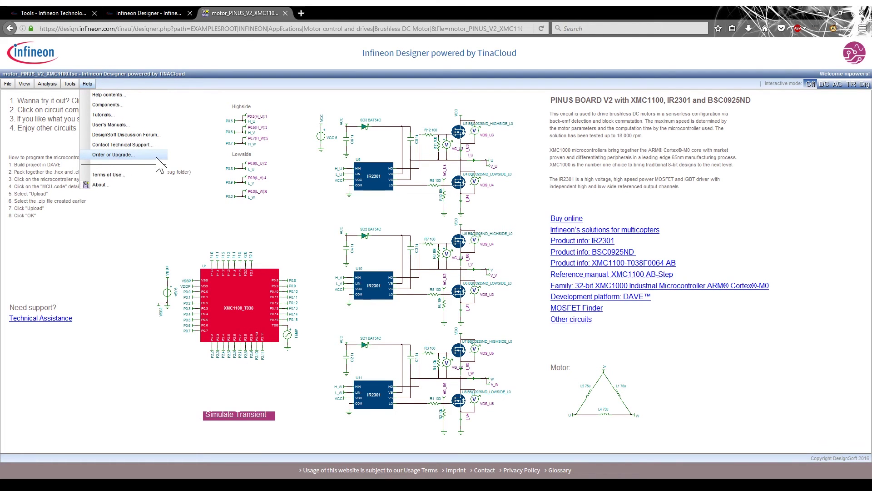
pyautogui.click(146, 238)
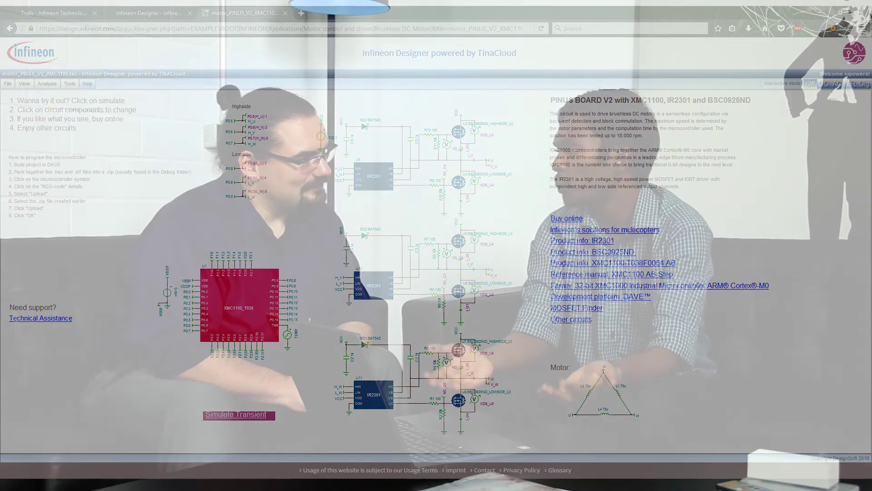